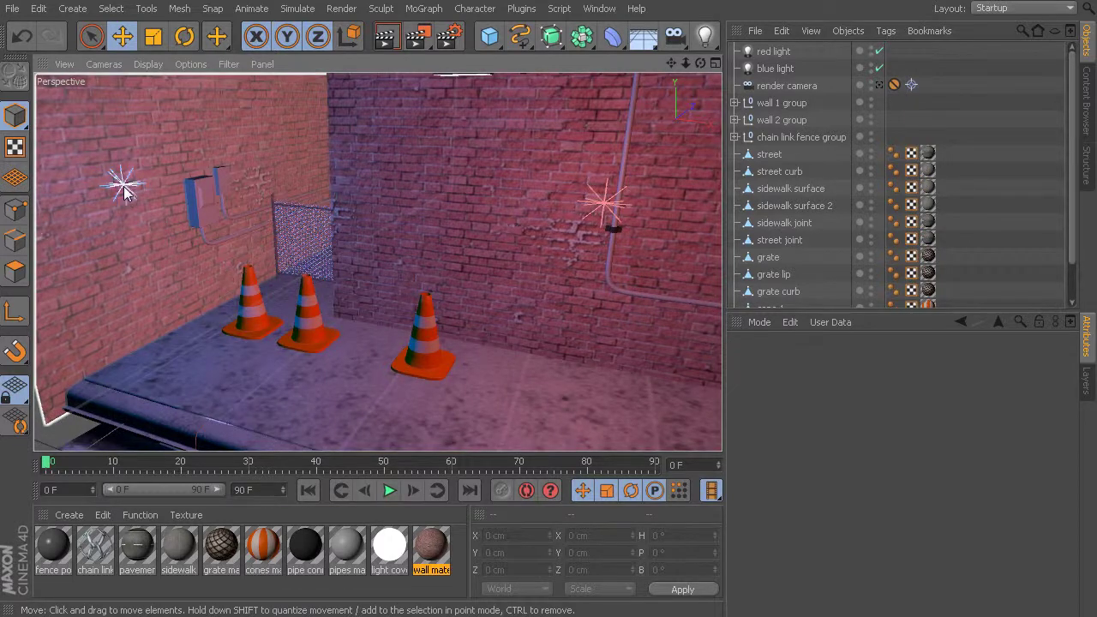
Select the back brick wall and orbit the view in close toward the three traffic cones.
left_click(573, 234)
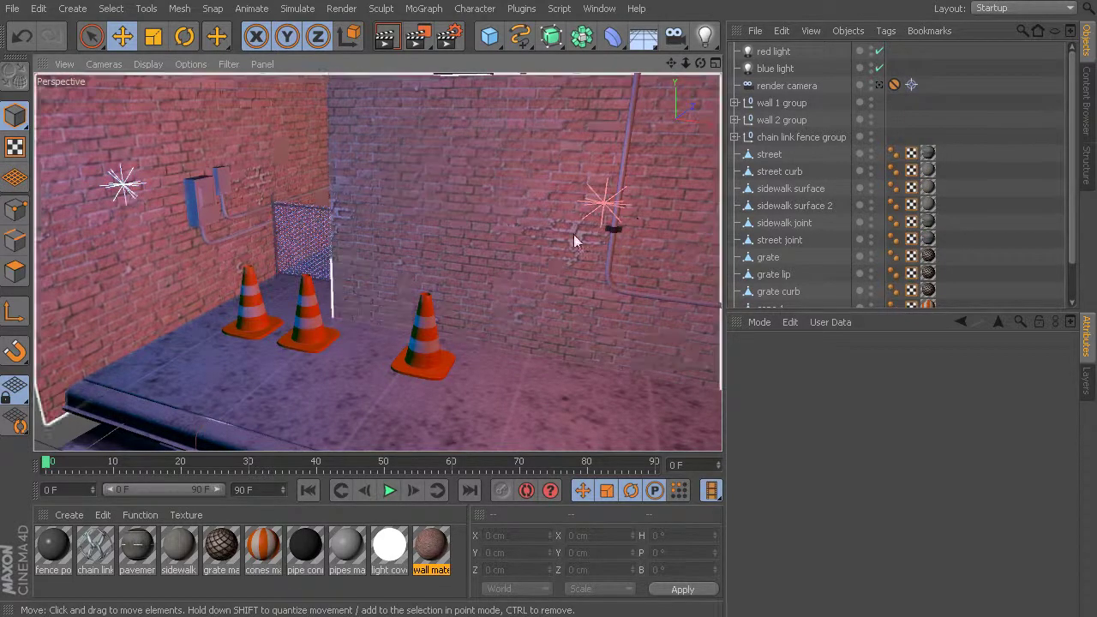
left_click_drag(554, 281, 375, 232, "alt")
Turn on the Interactive Render Region with Alt+R and widen it across all three cones.
key("alt+r")
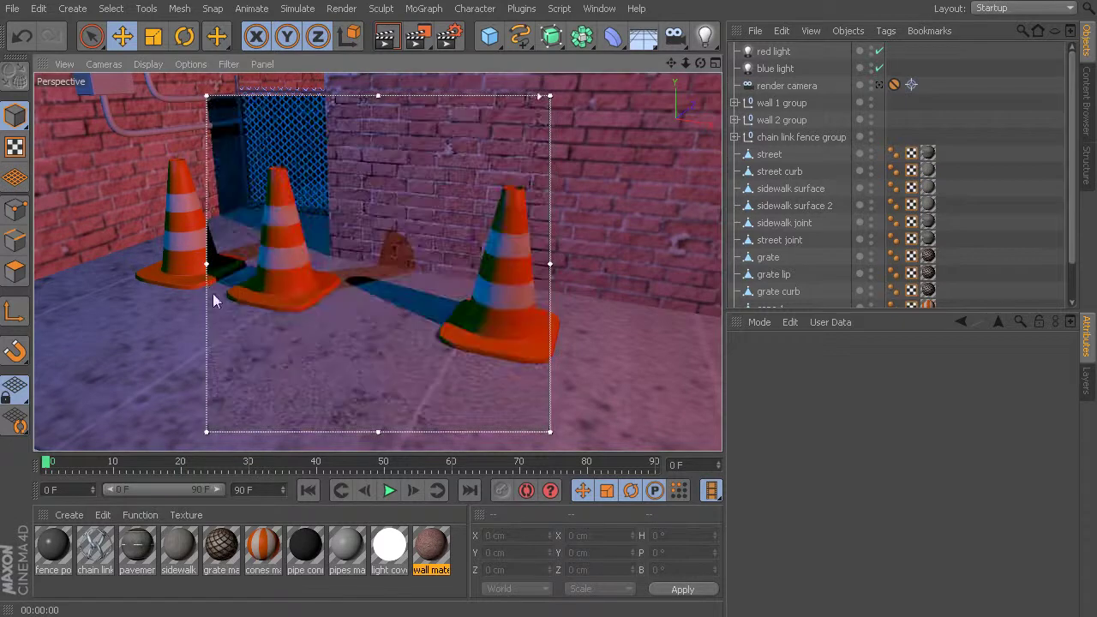
left_click_drag(207, 263, 86, 257)
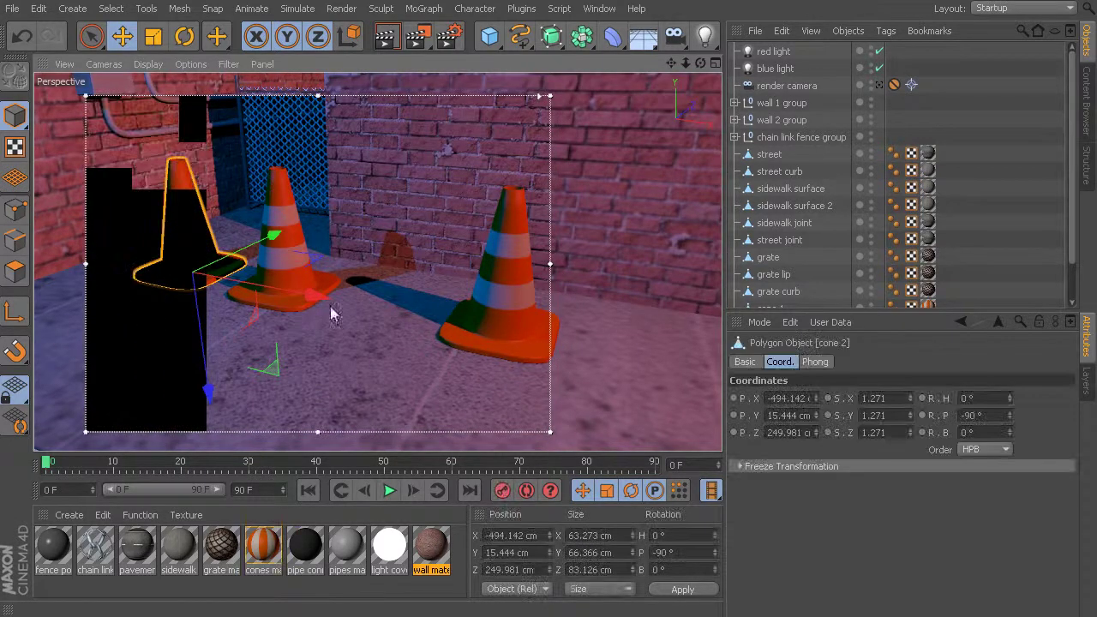
left_click_drag(553, 263, 616, 263)
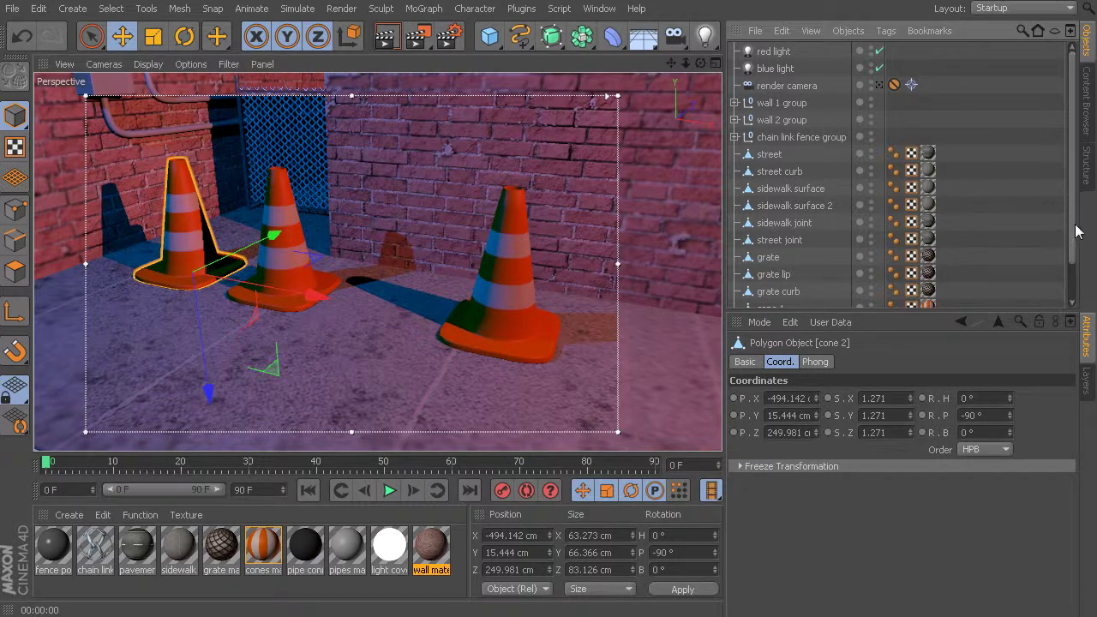
Show the red light's Project settings, keeping Mode on Exclude.
left_click(768, 53)
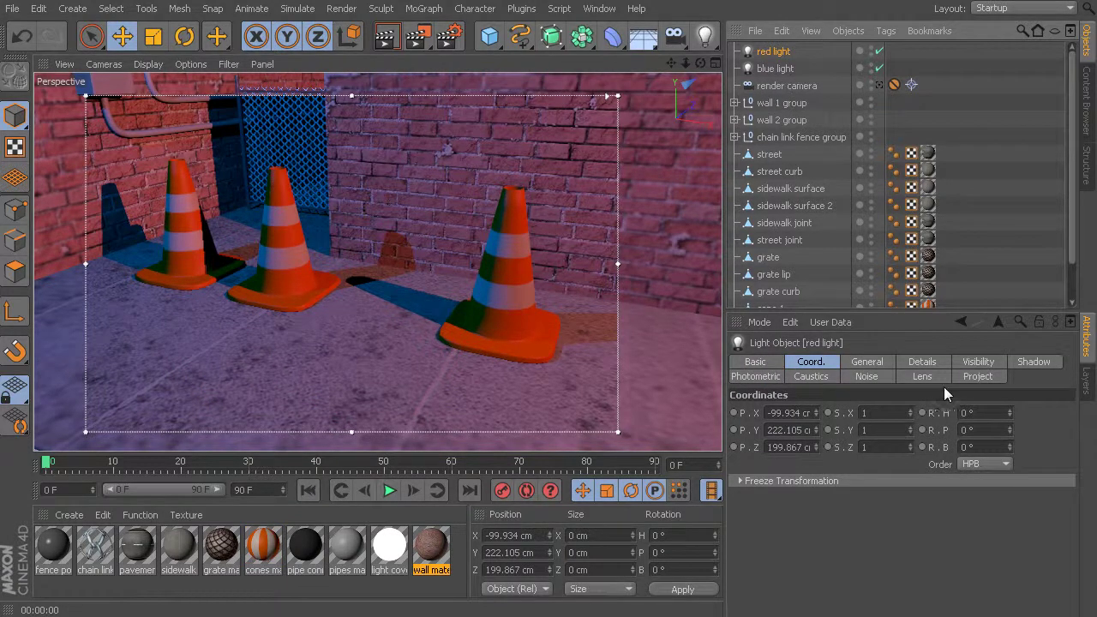
left_click(978, 377)
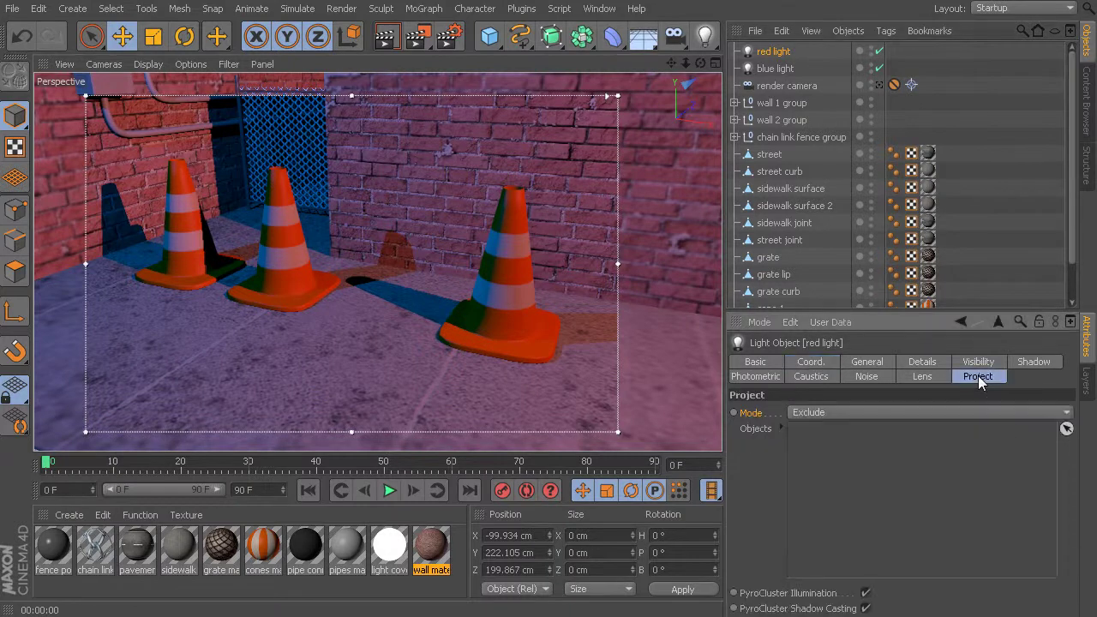
left_click(813, 413)
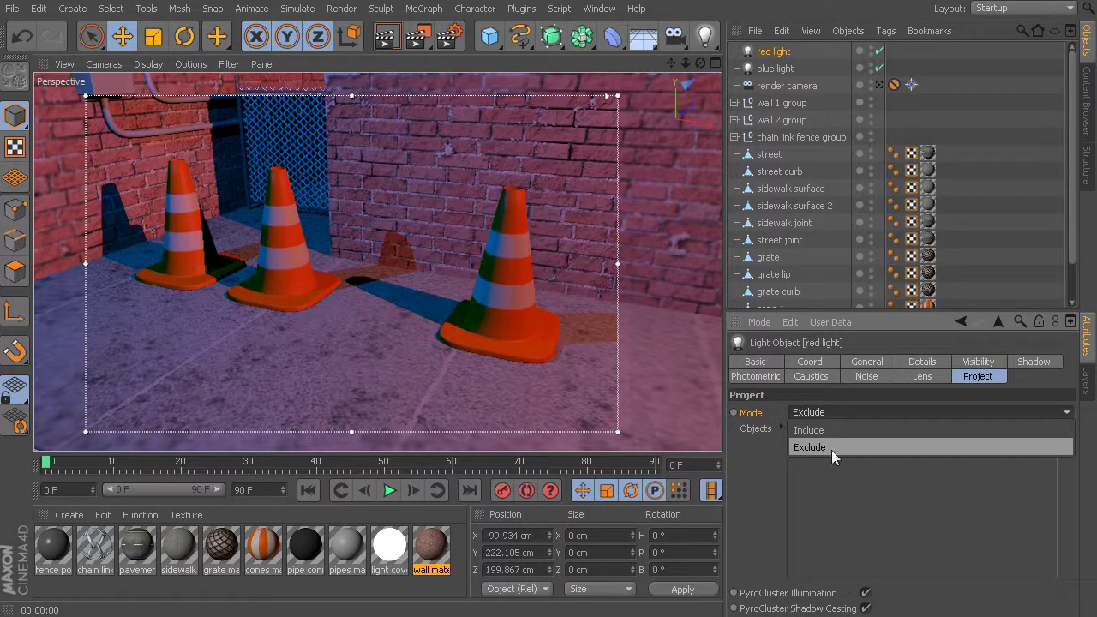
left_click(830, 447)
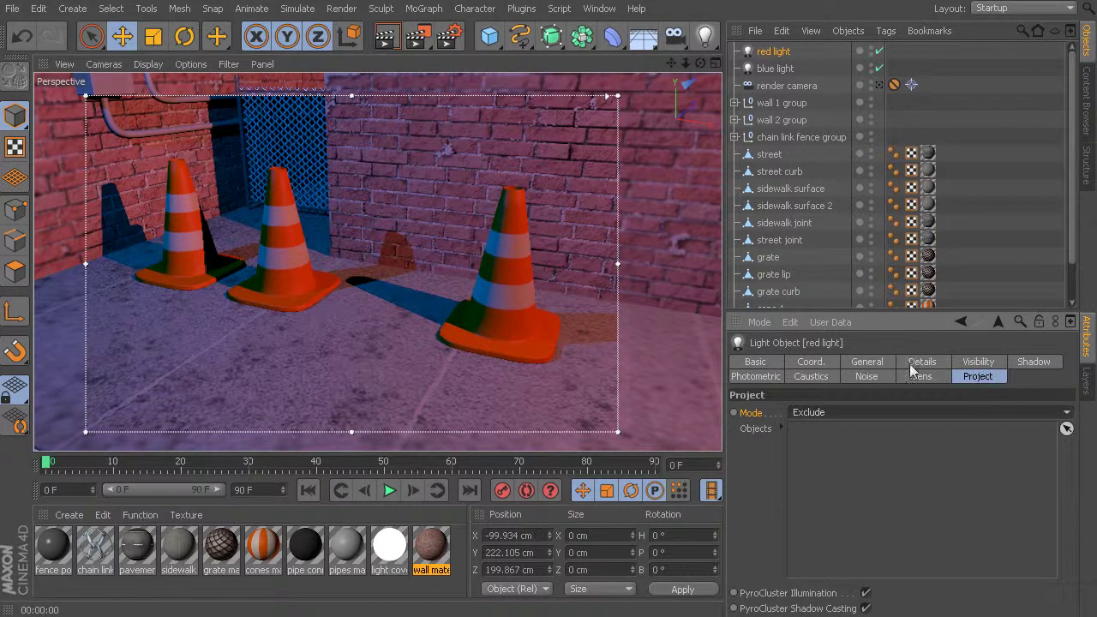
Drag cone 1 into the red light's Project Objects list to exclude it.
left_click(282, 237)
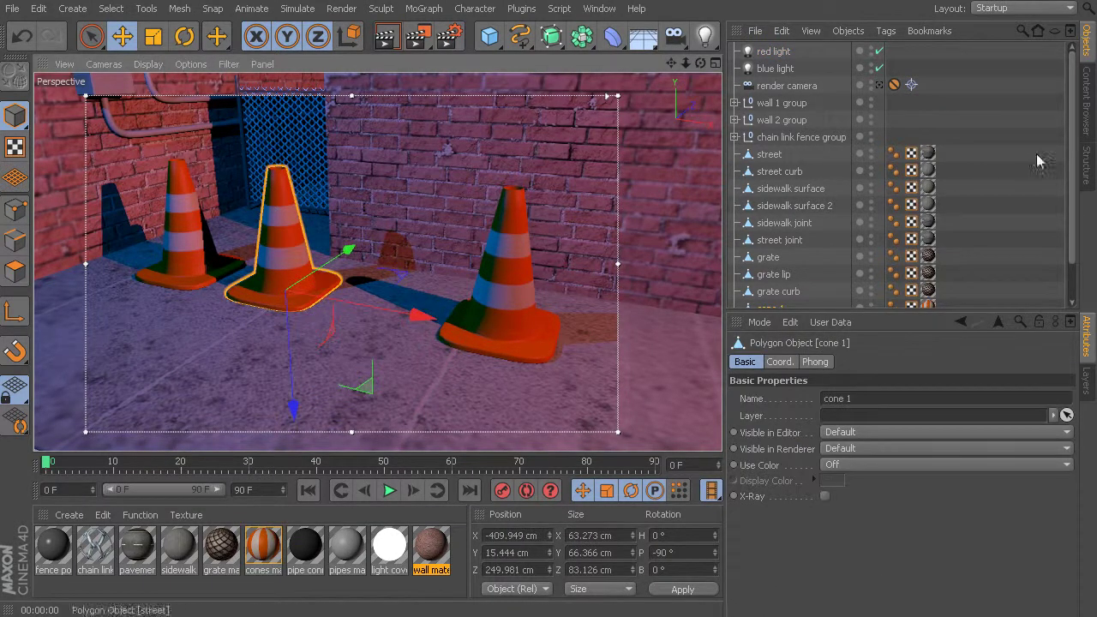
scroll(861, 257, "down", 2)
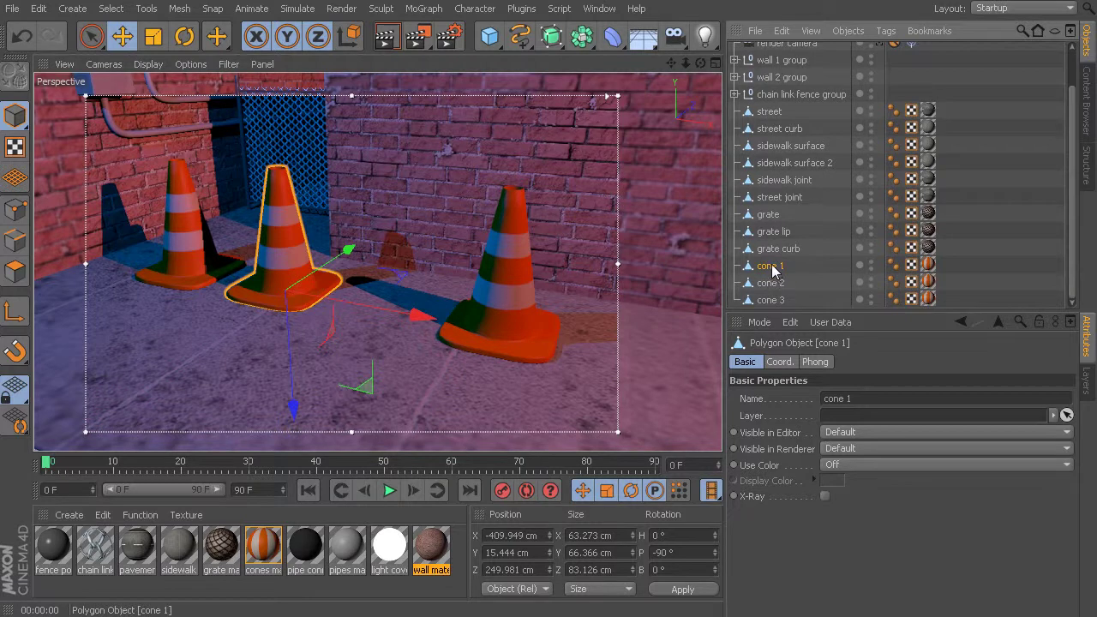
left_click_drag(1072, 197, 1069, 146)
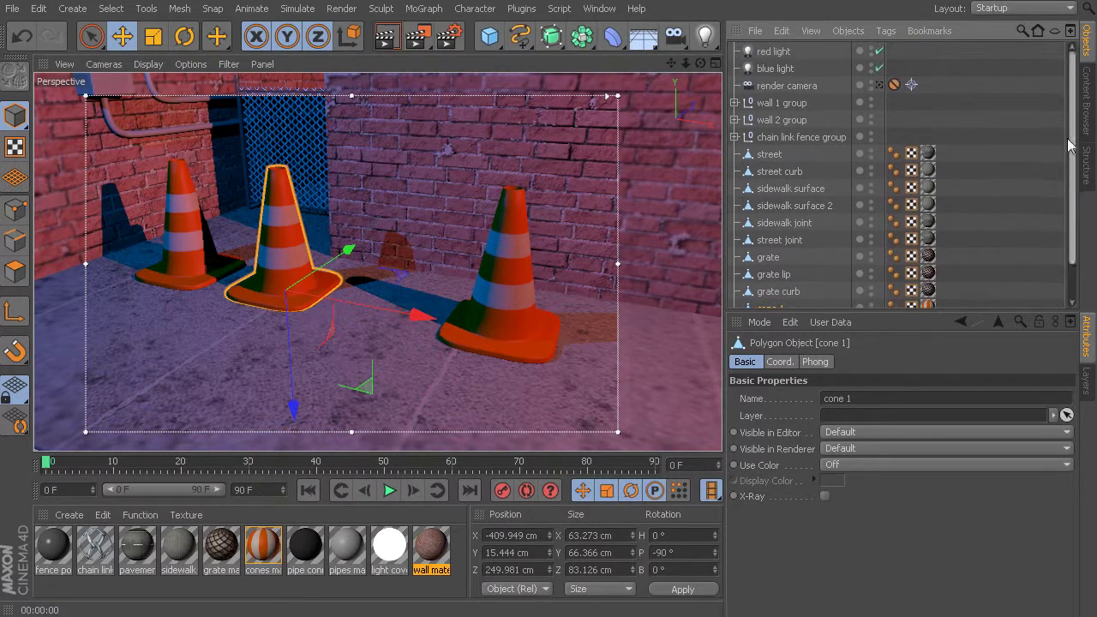
left_click(776, 51)
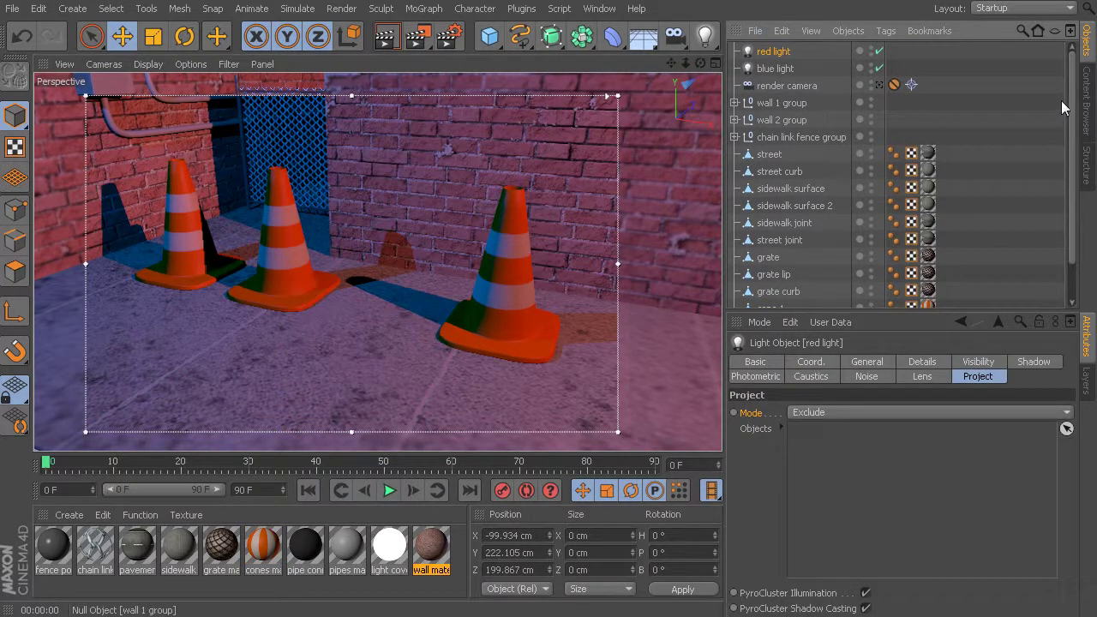
left_click_drag(1071, 120, 1071, 158)
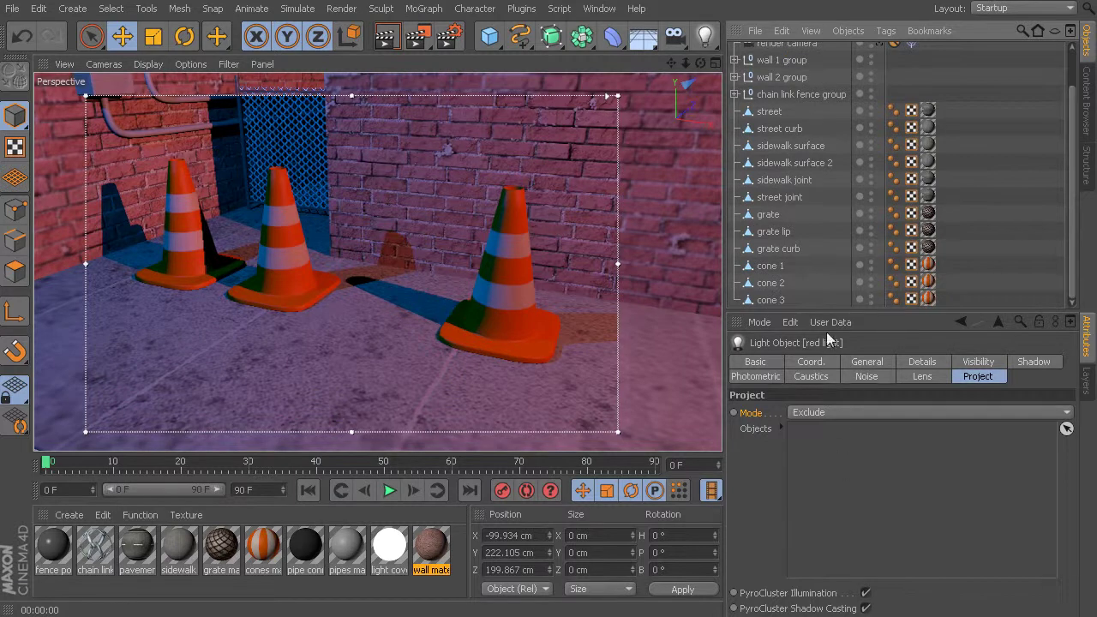
left_click_drag(774, 266, 882, 467)
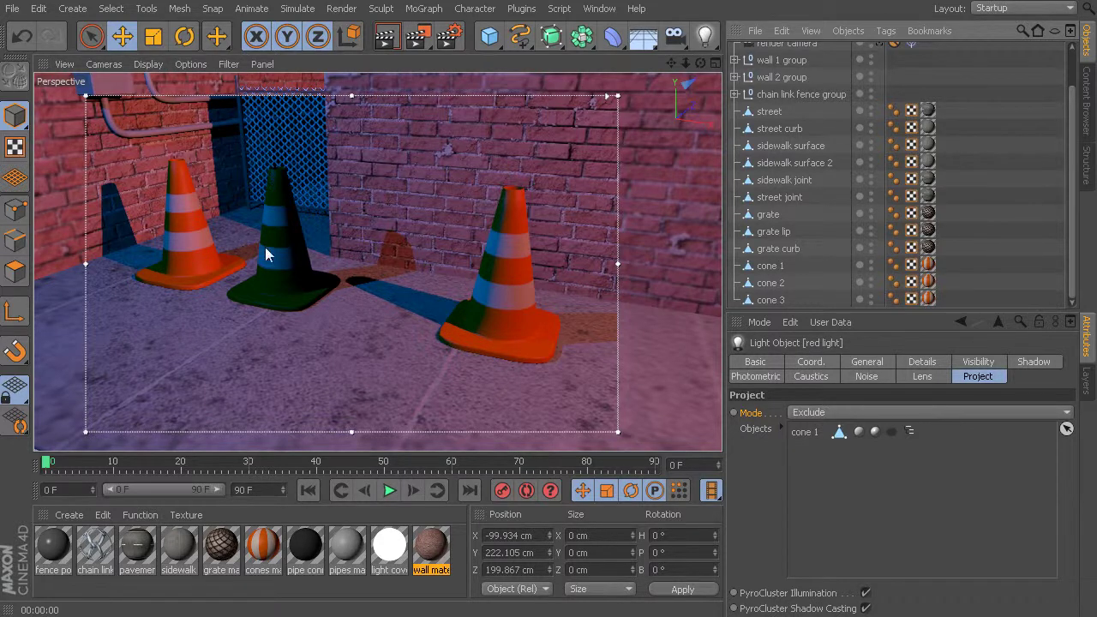
left_click(828, 411)
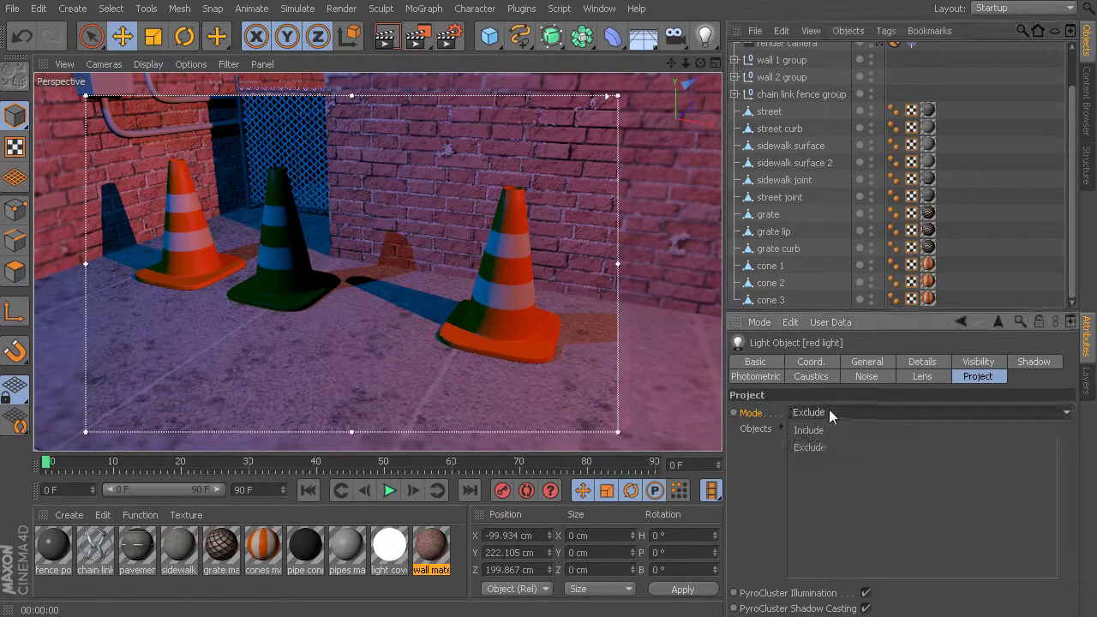
left_click(836, 430)
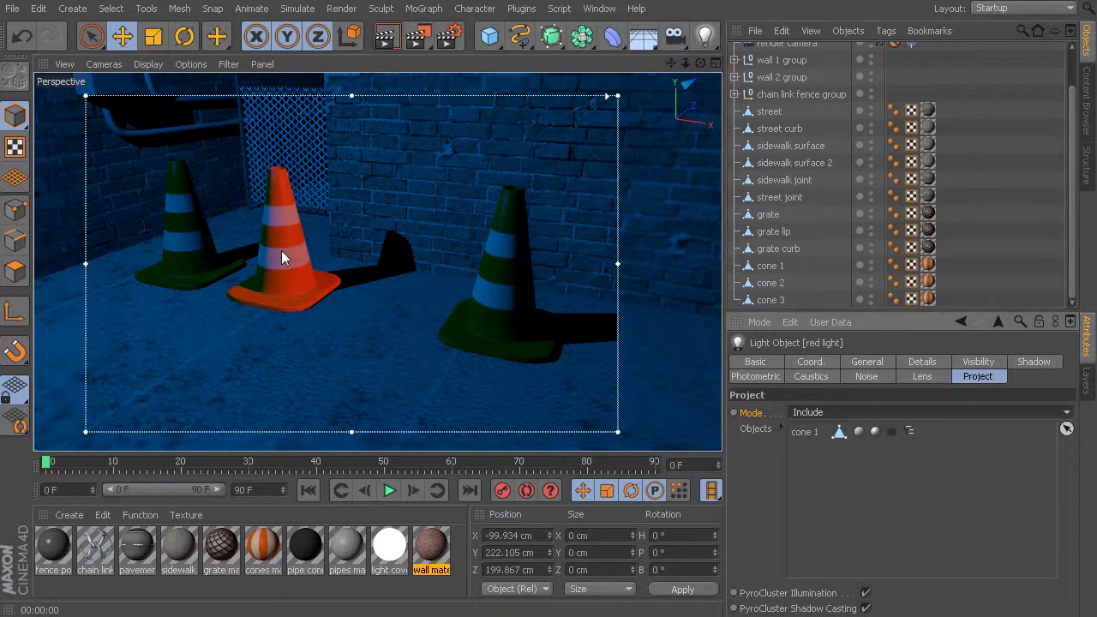
left_click(802, 433)
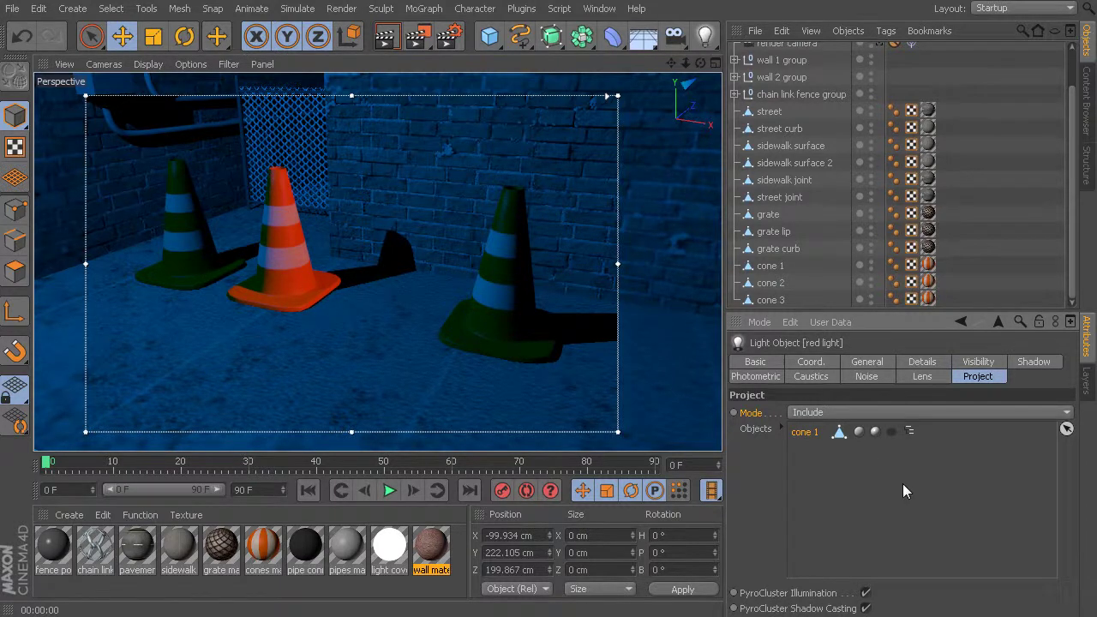
left_click(837, 412)
left_click(832, 446)
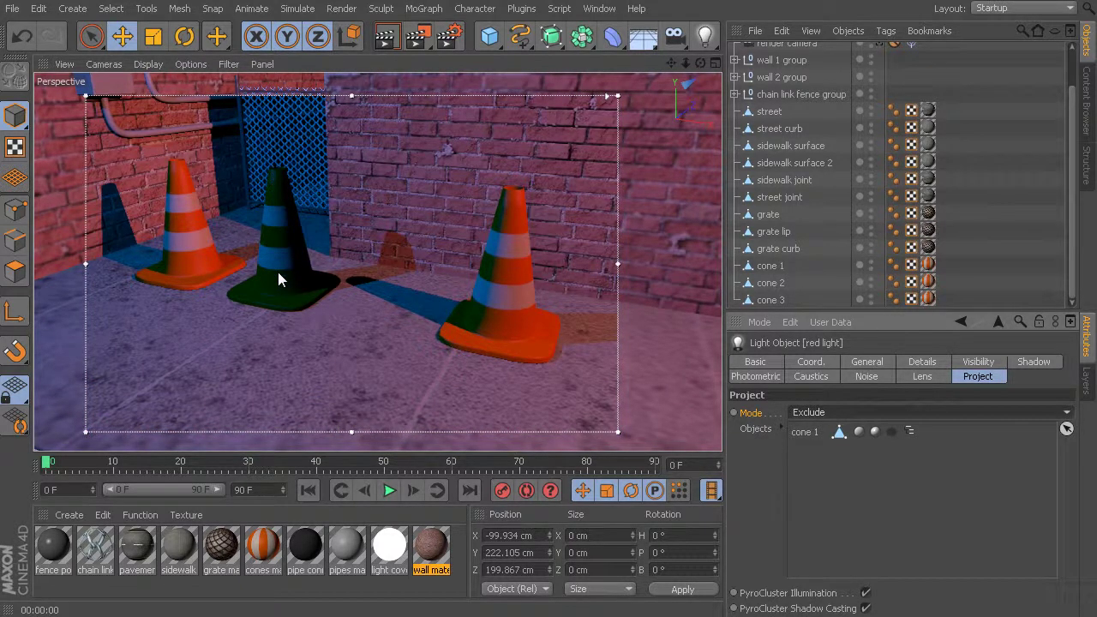
left_click(804, 434)
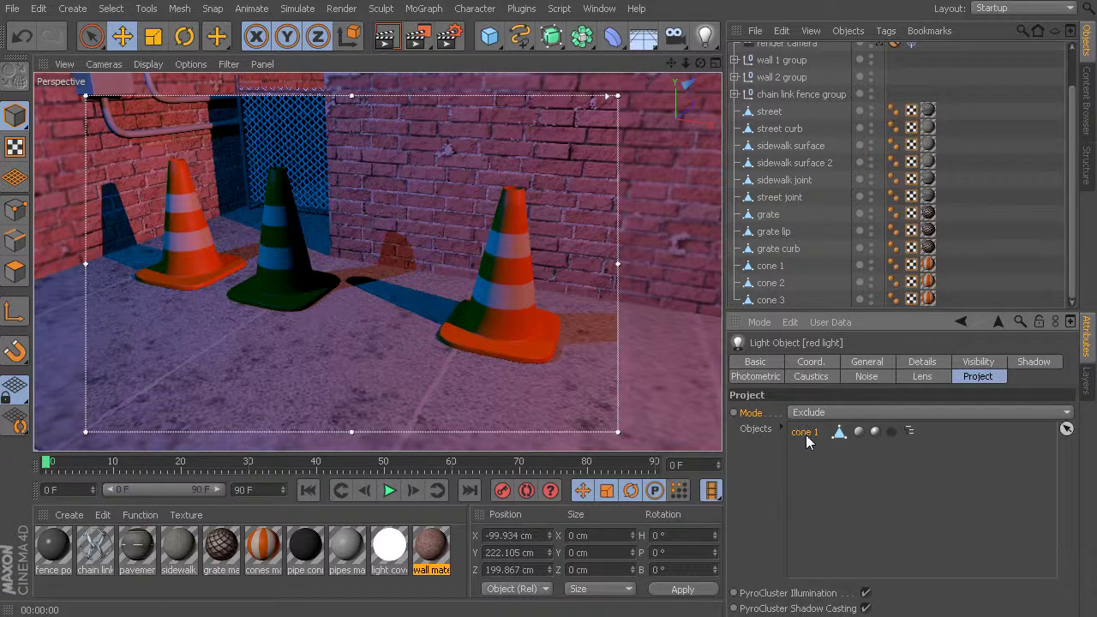
left_click(859, 432)
left_click(873, 433)
left_click(875, 433)
left_click(858, 433)
Re-enable cone 1's lighting flags and switch the red light's Mode to Include.
left_click(892, 432)
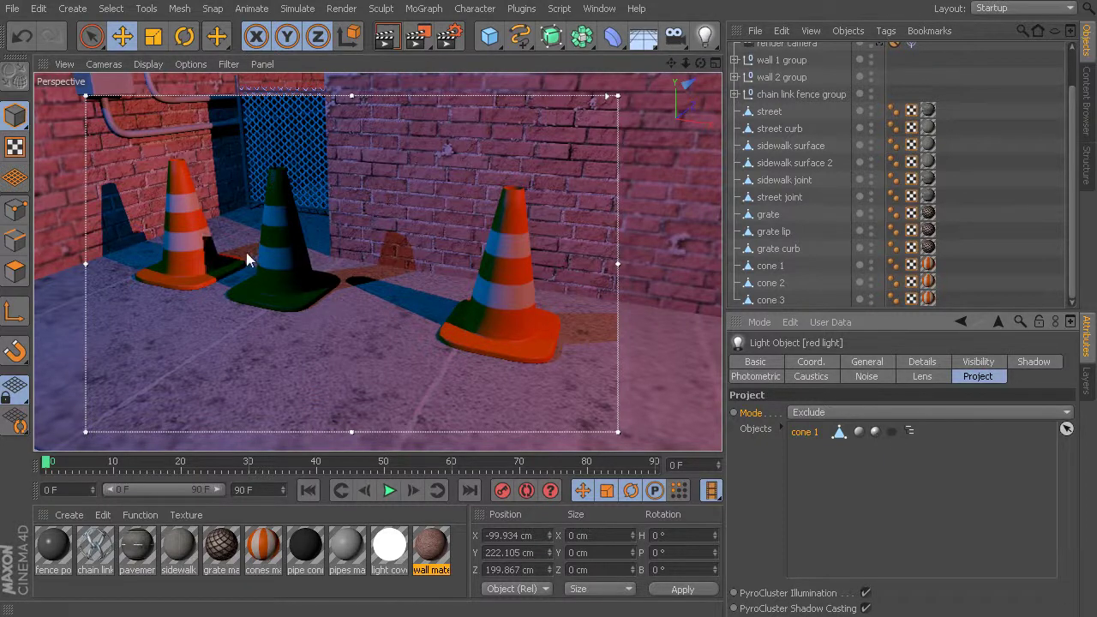
left_click(887, 432)
left_click(891, 431)
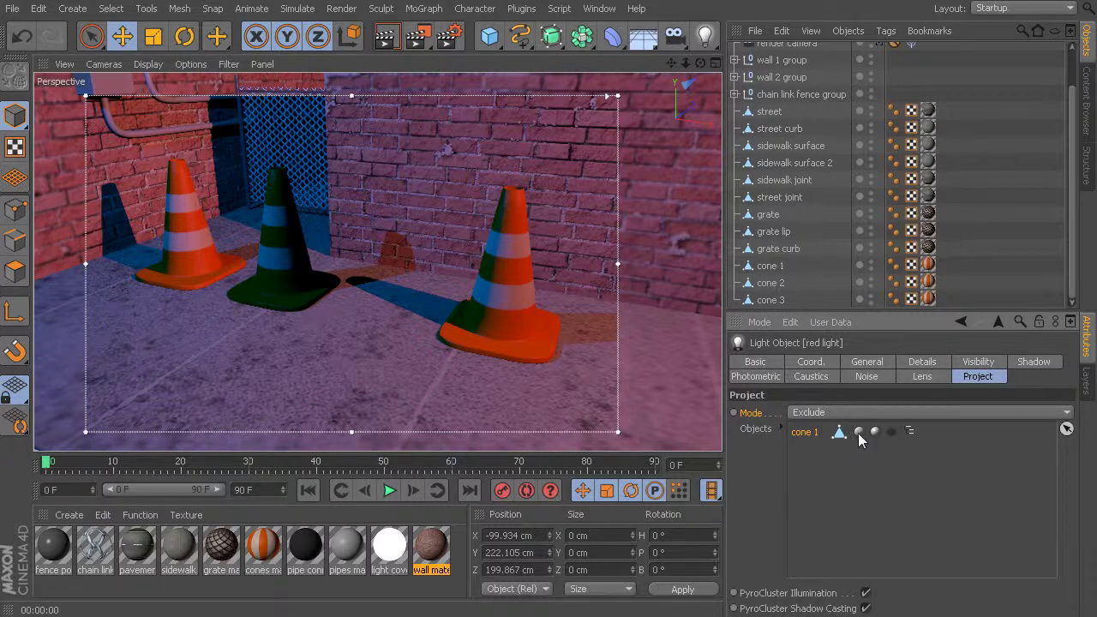
left_click(857, 431)
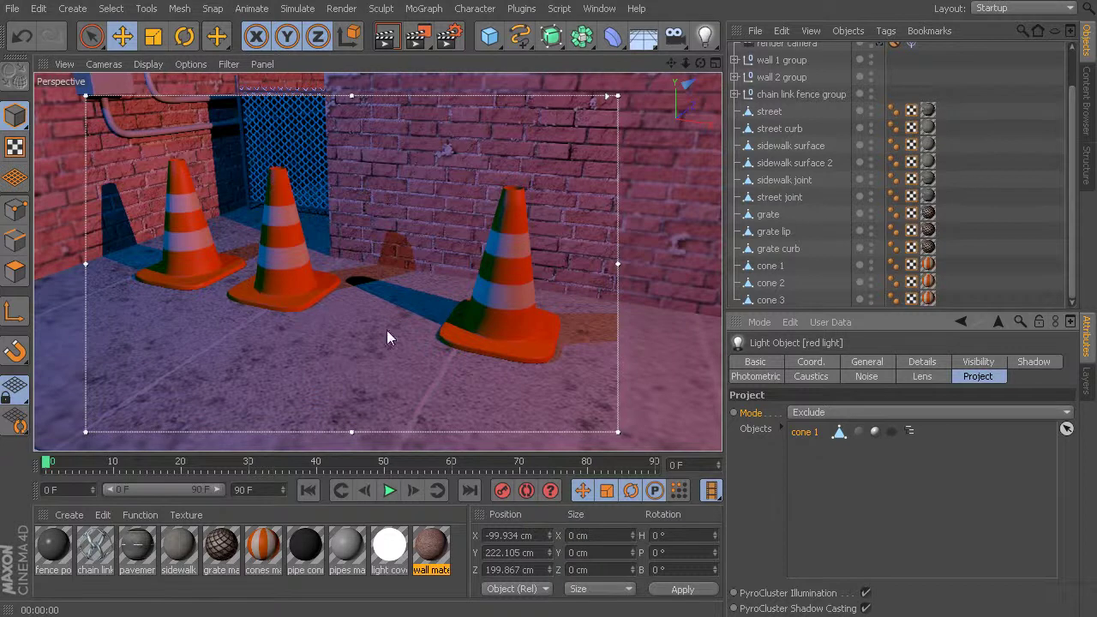
left_click(825, 412)
left_click(825, 430)
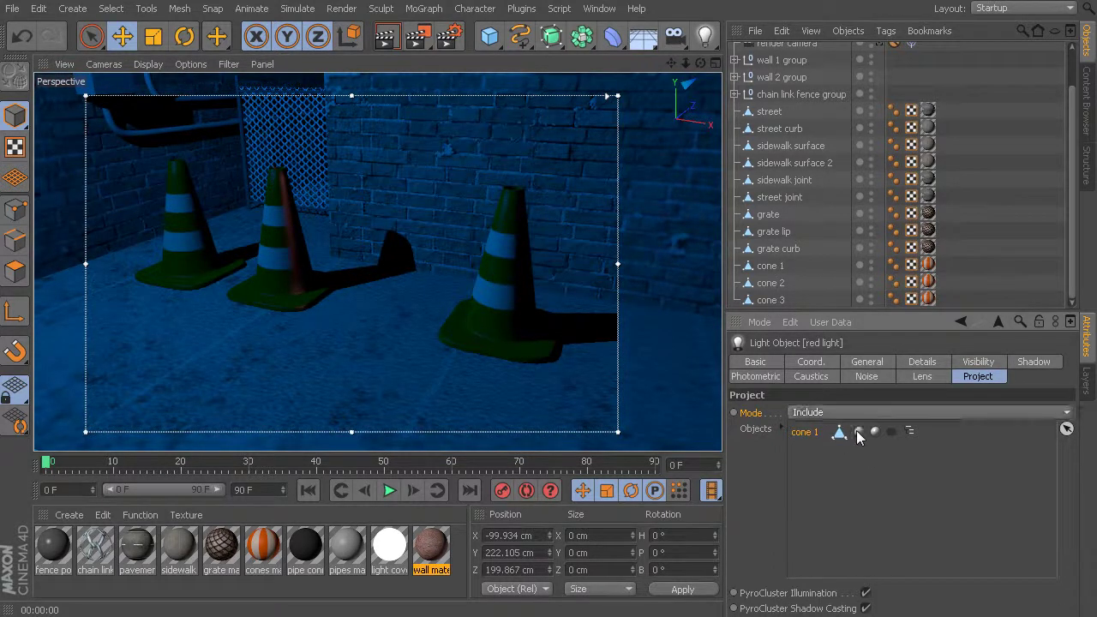
Turn off cone 1's lighting flags and switch the red light back to Exclude mode.
left_click(857, 430)
left_click(860, 432)
left_click(859, 431)
left_click(859, 412)
left_click(836, 446)
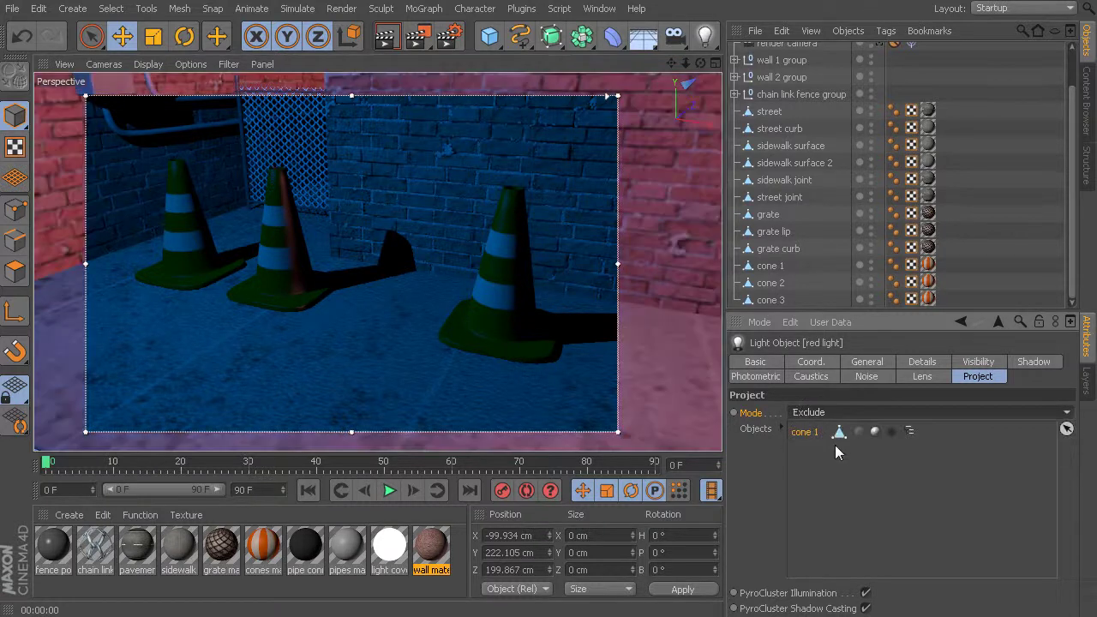
Adjust cone 1's illumination and specular flags so the red light skips the middle cone.
left_click(860, 432)
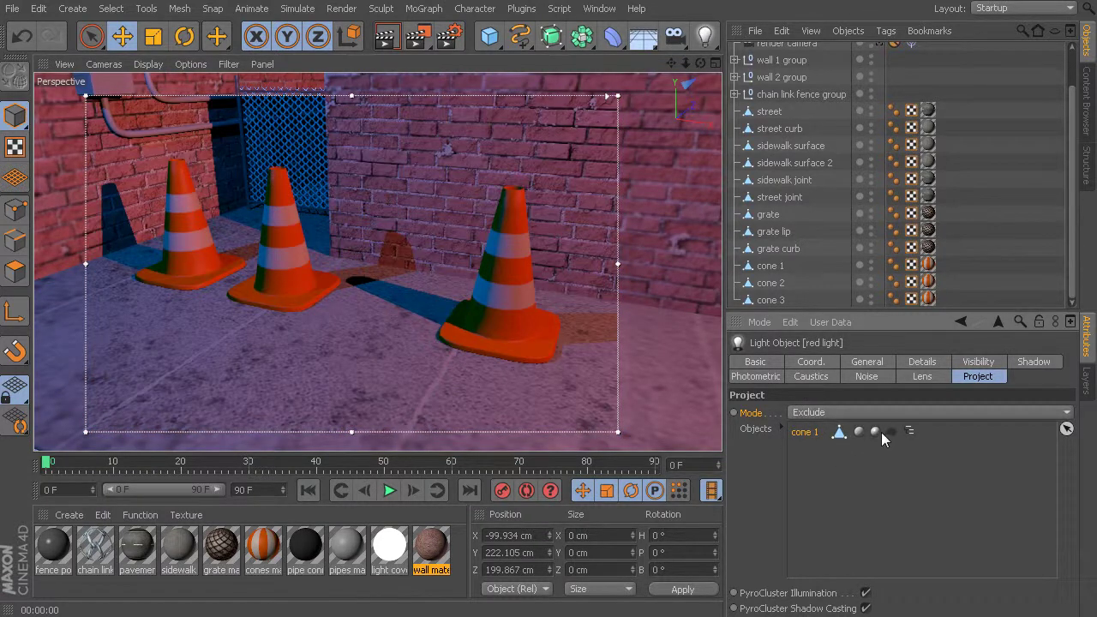
left_click(875, 431)
left_click(874, 432)
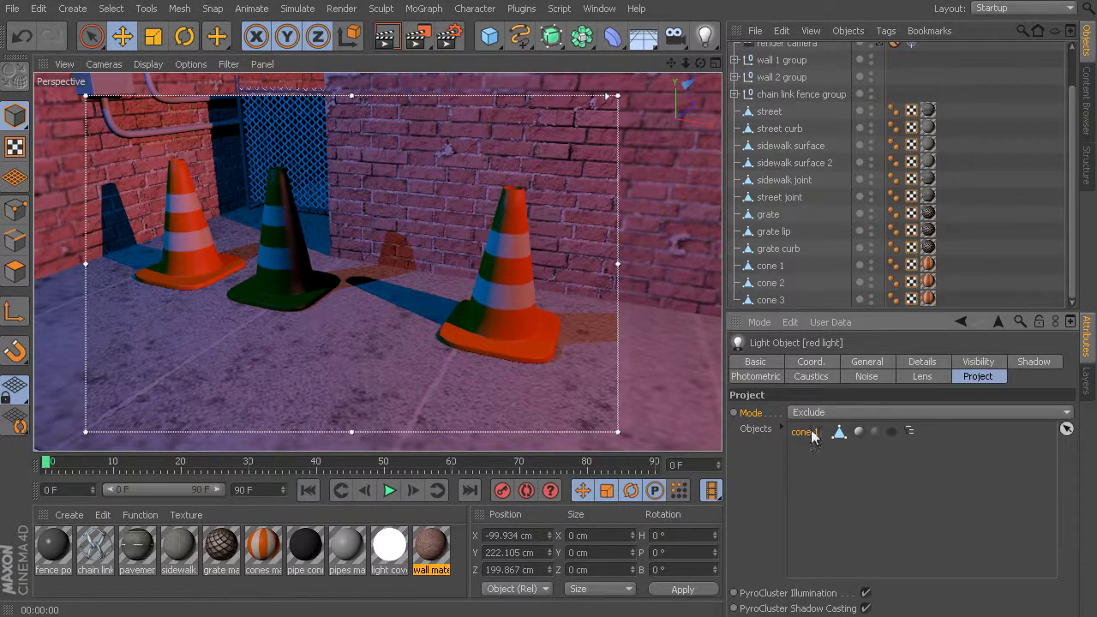
left_click(875, 431)
Remove cone 1 from the red light's exclusion list.
right_click(803, 433)
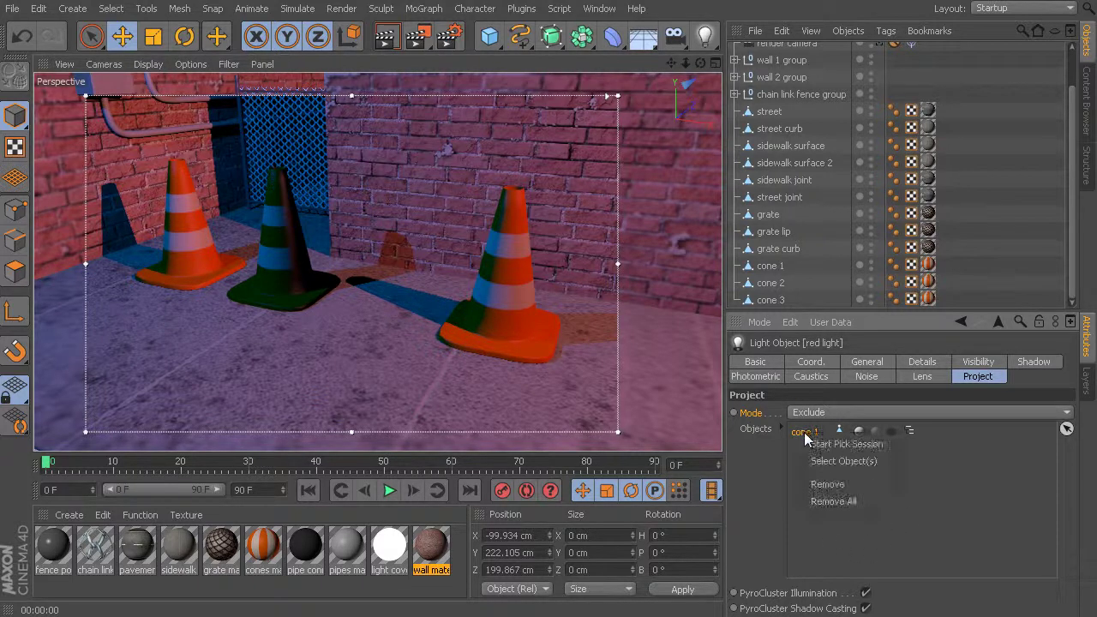
left_click(860, 485)
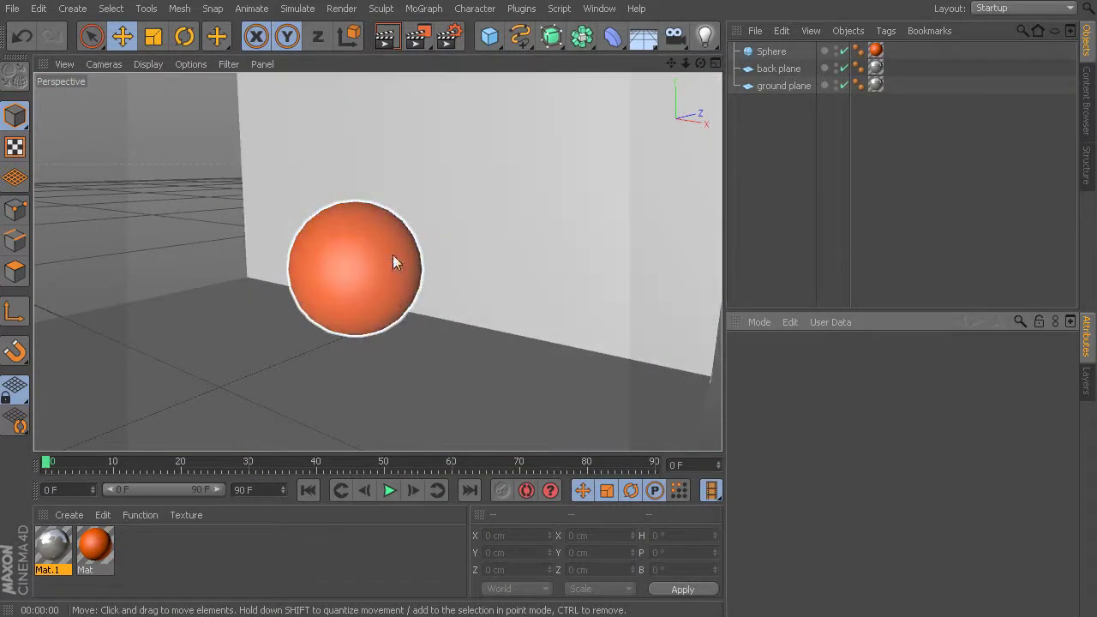
Draw a render region showing the orange sphere reflected in the ground and back planes.
left_click(373, 272)
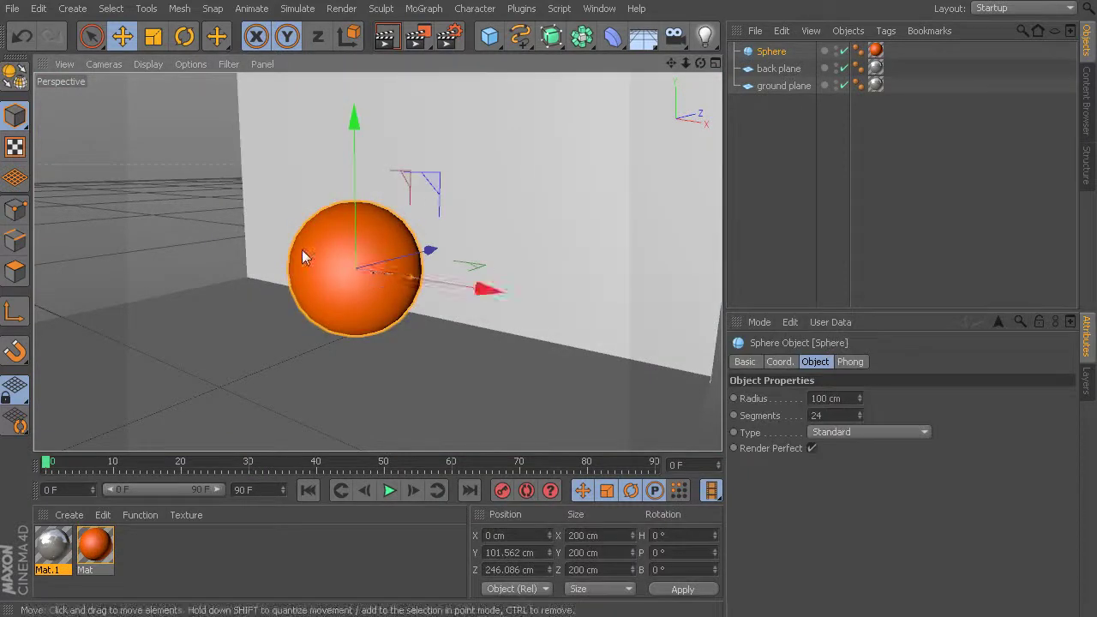
left_click(314, 184)
left_click(250, 317)
left_click(307, 194)
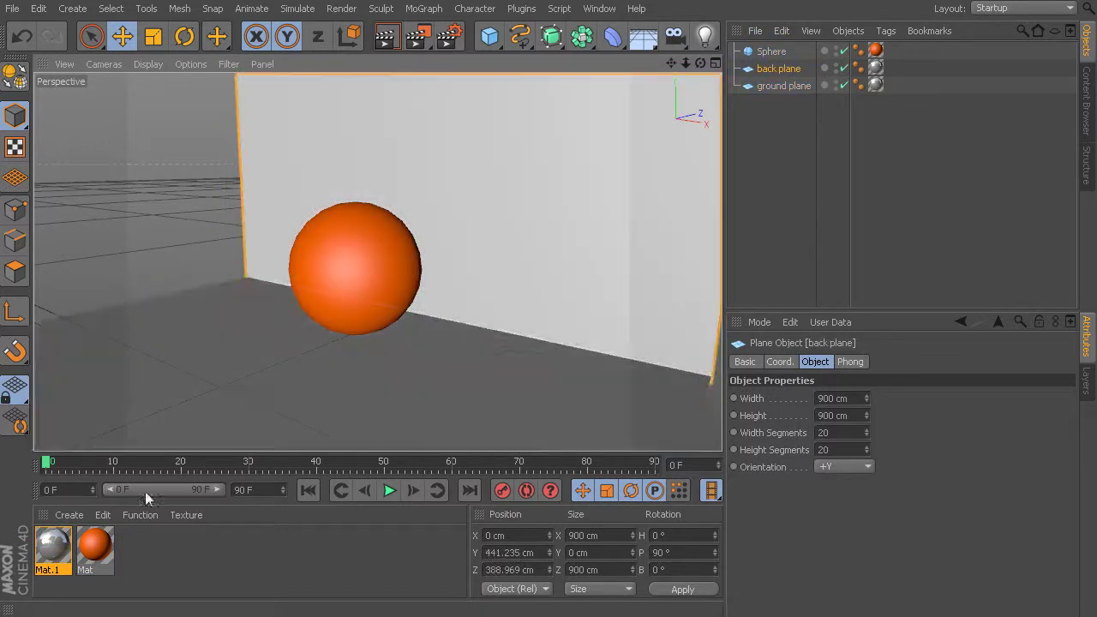
left_click_drag(62, 548, 318, 278)
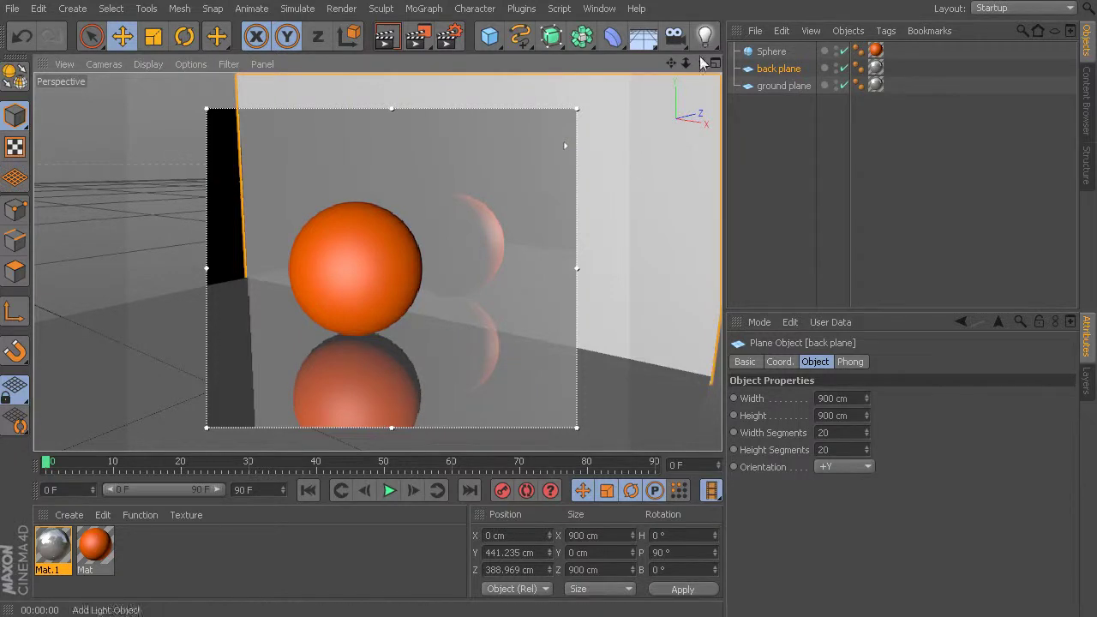
left_click(775, 52)
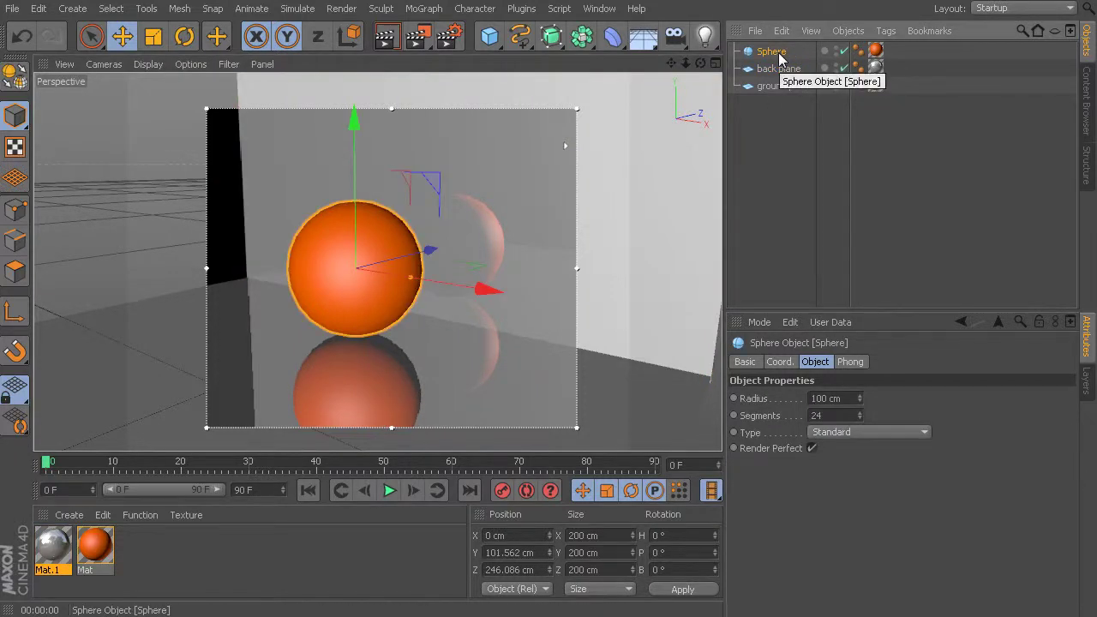
Add a Compositing tag to the Sphere from Tags > CINEMA 4D Tags.
left_click(885, 31)
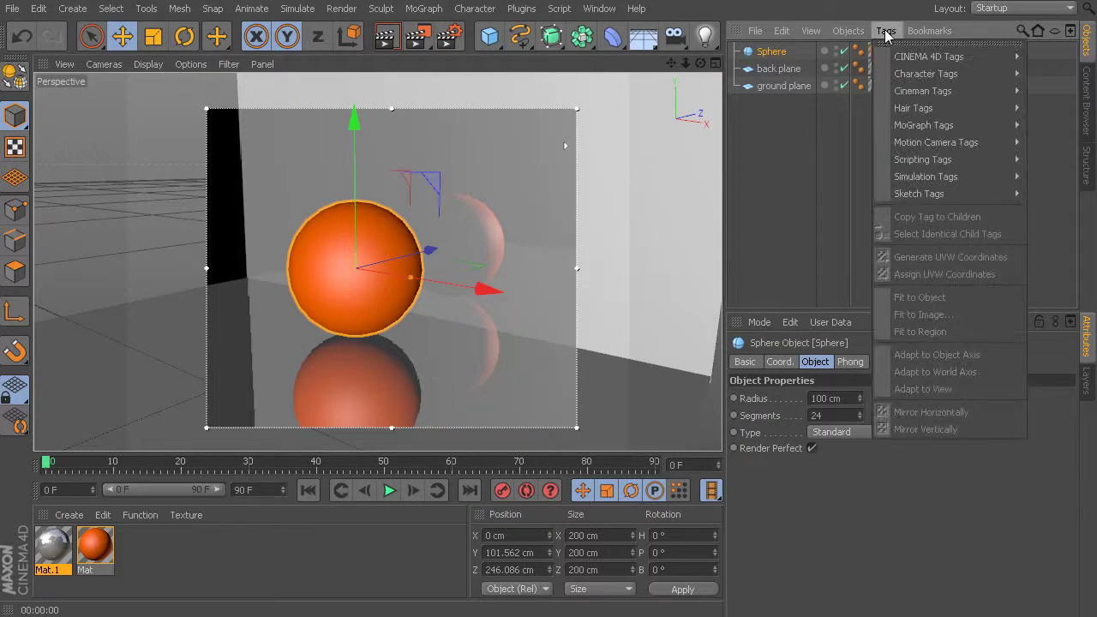
mouse_move(891, 57)
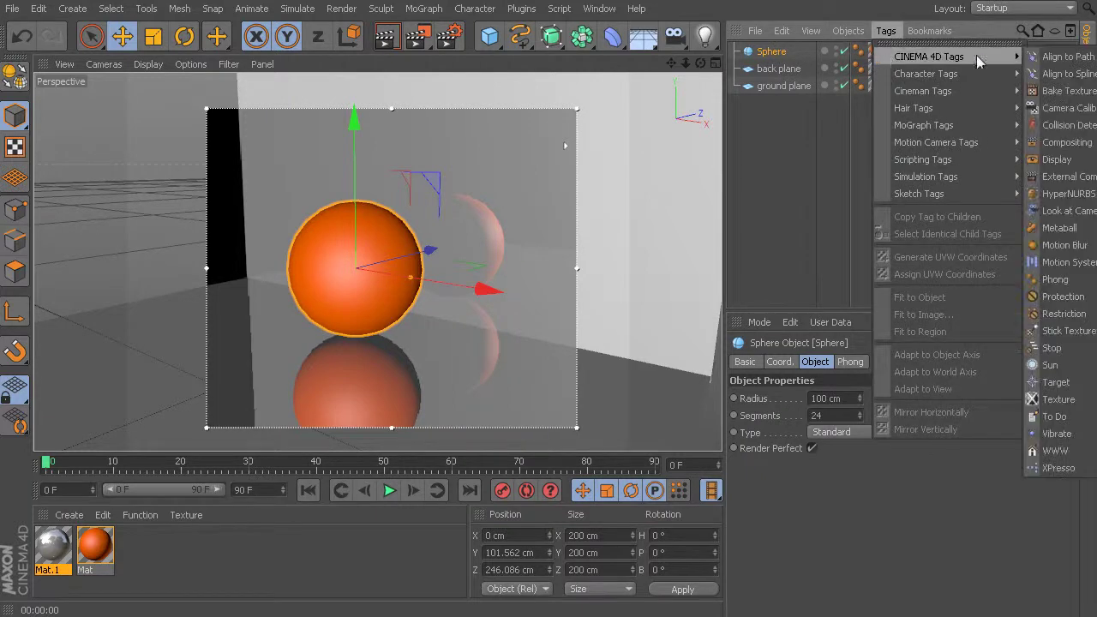
left_click(1062, 143)
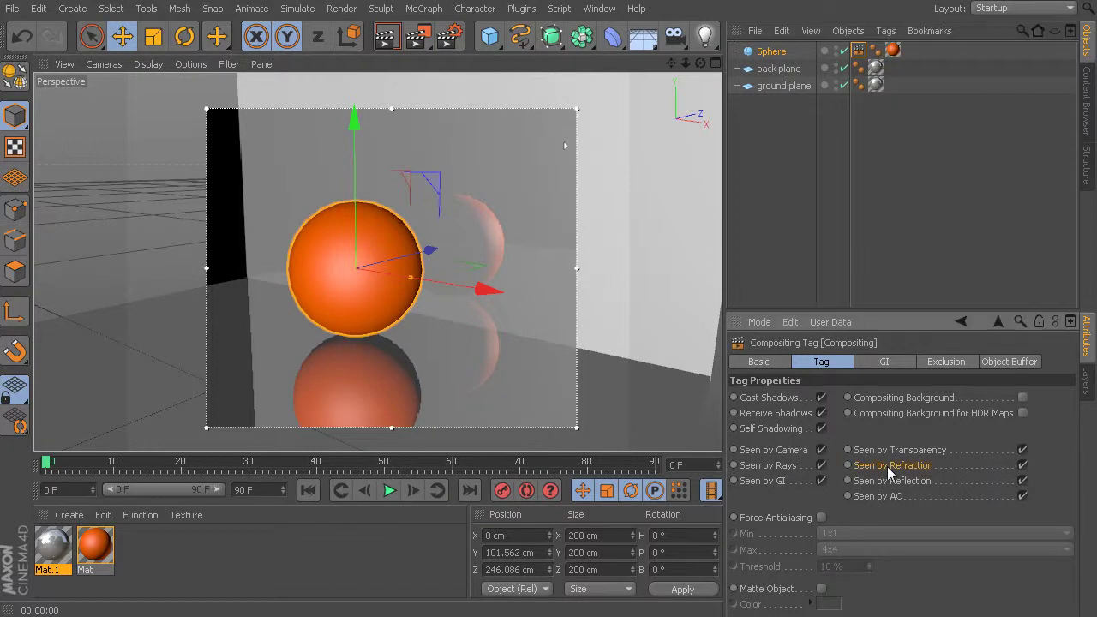
Toggle Seen by Reflection off and back on, then show the tag's Exclusion settings.
left_click_drag(891, 466, 882, 488)
left_click(884, 485)
left_click(1022, 481)
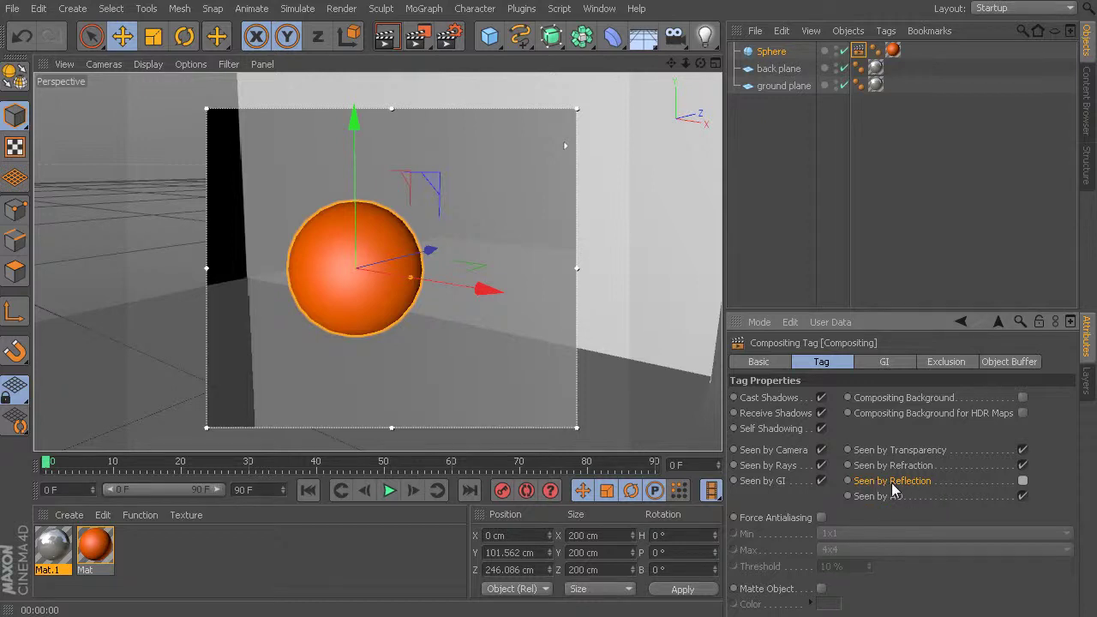
left_click(1022, 481)
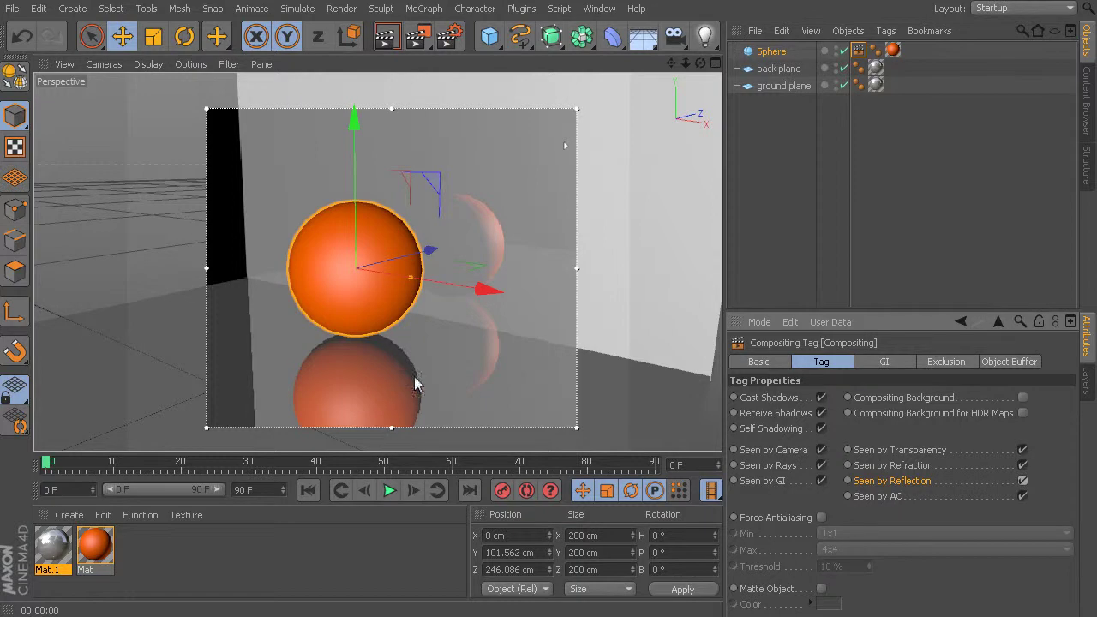
left_click(961, 363)
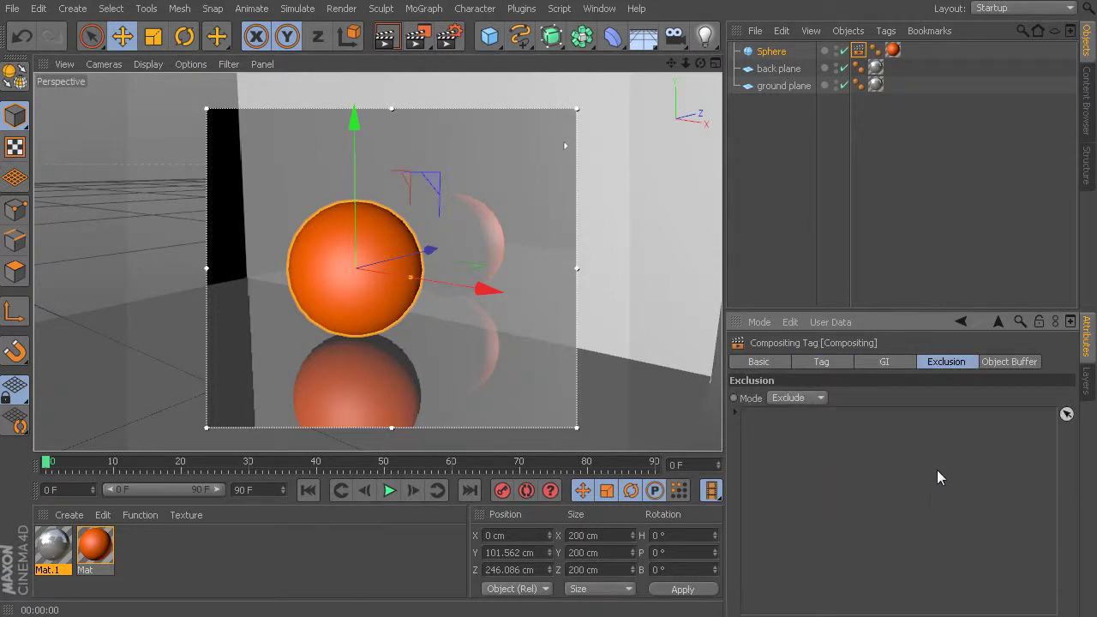
left_click(836, 364)
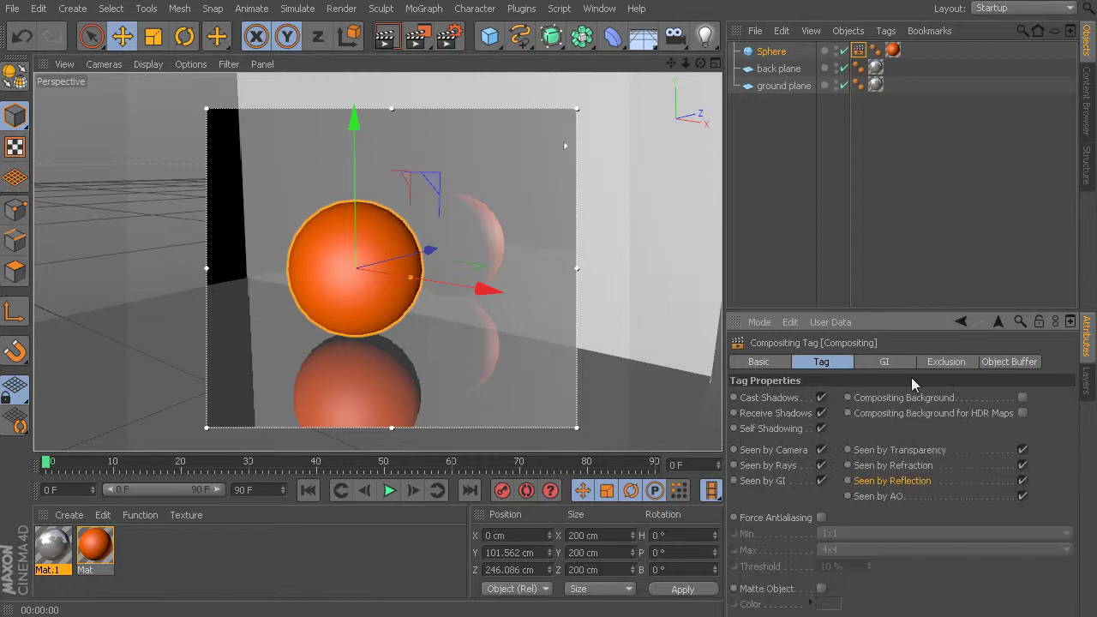
left_click(949, 363)
left_click(838, 365)
left_click(944, 363)
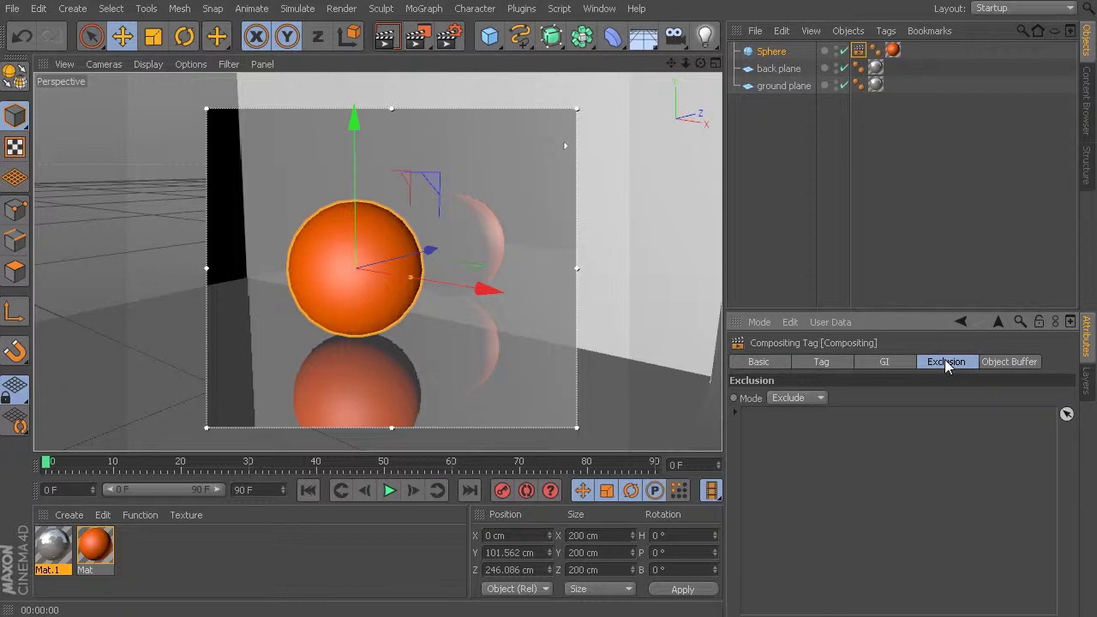
left_click(824, 364)
left_click_drag(899, 469, 902, 466)
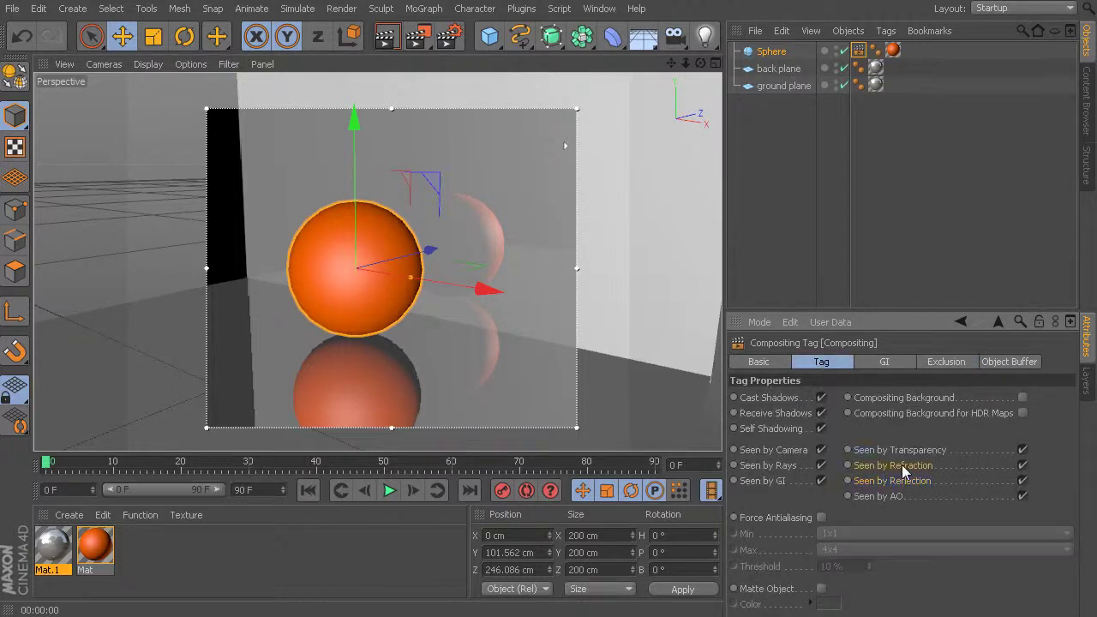
left_click(910, 480)
left_click(914, 466)
left_click(946, 361)
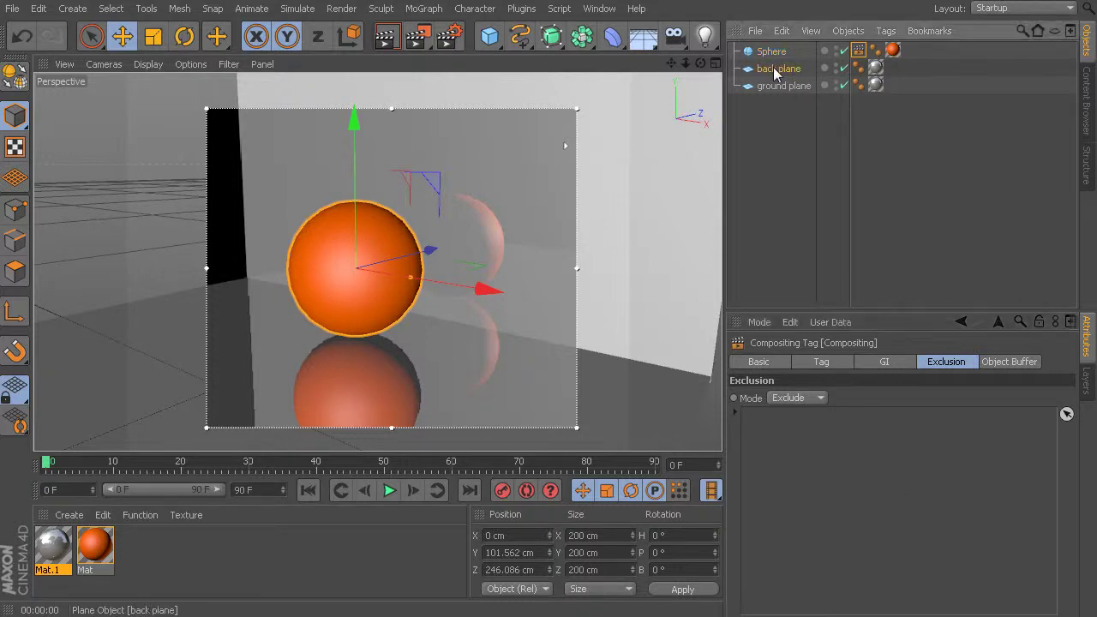
Add the back plane to the orange sphere's Compositing tag exclusion list and select its entry.
left_click_drag(774, 73, 822, 473)
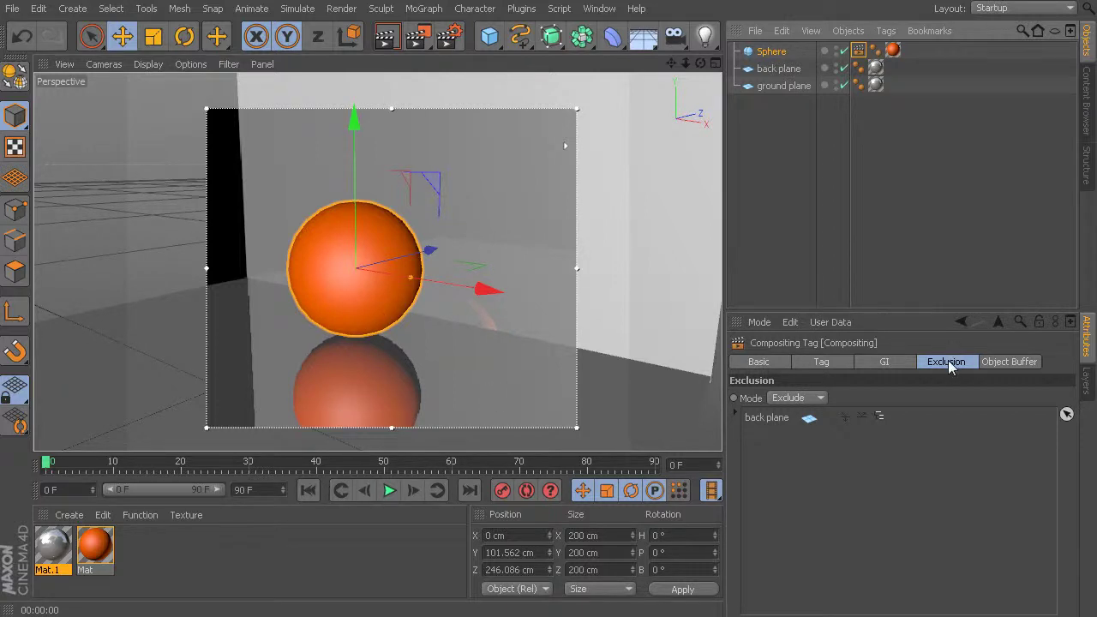
left_click(767, 419)
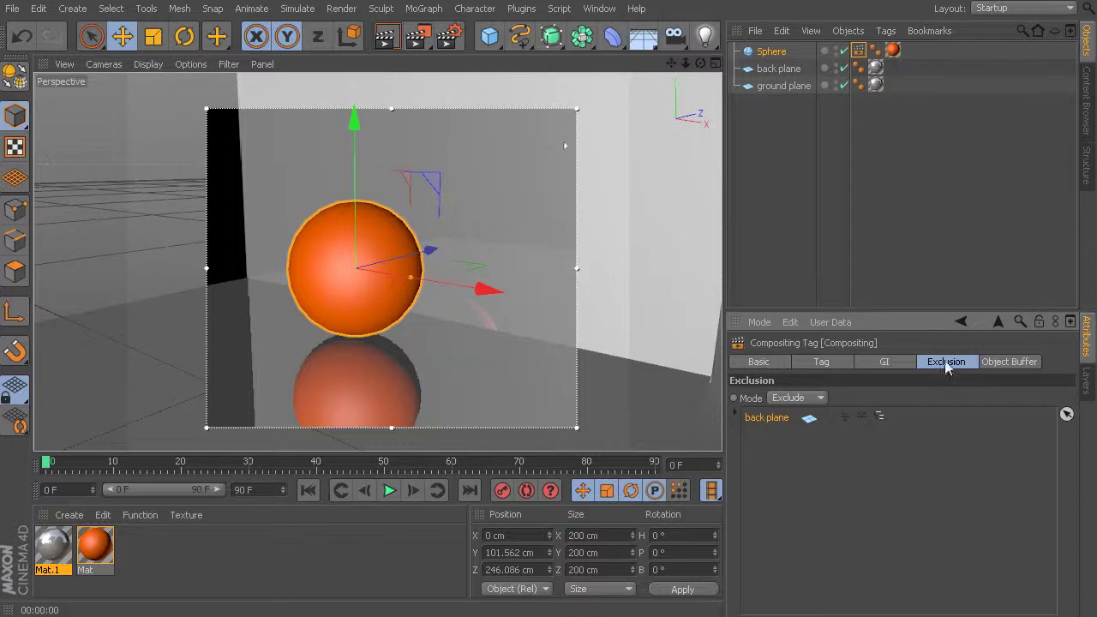
left_click(862, 417)
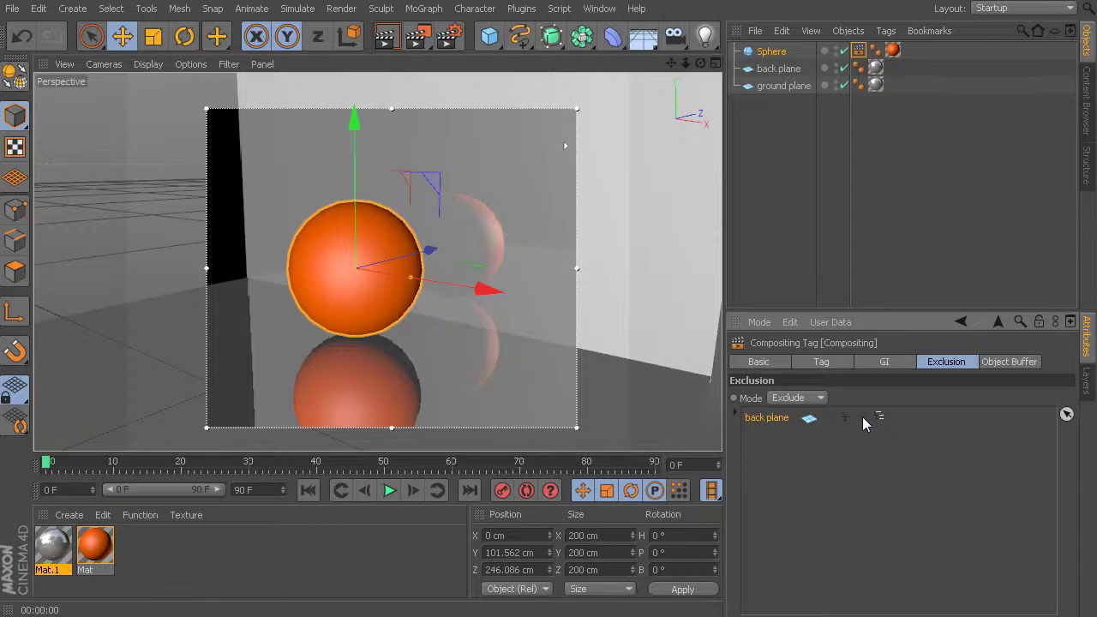
left_click(862, 417)
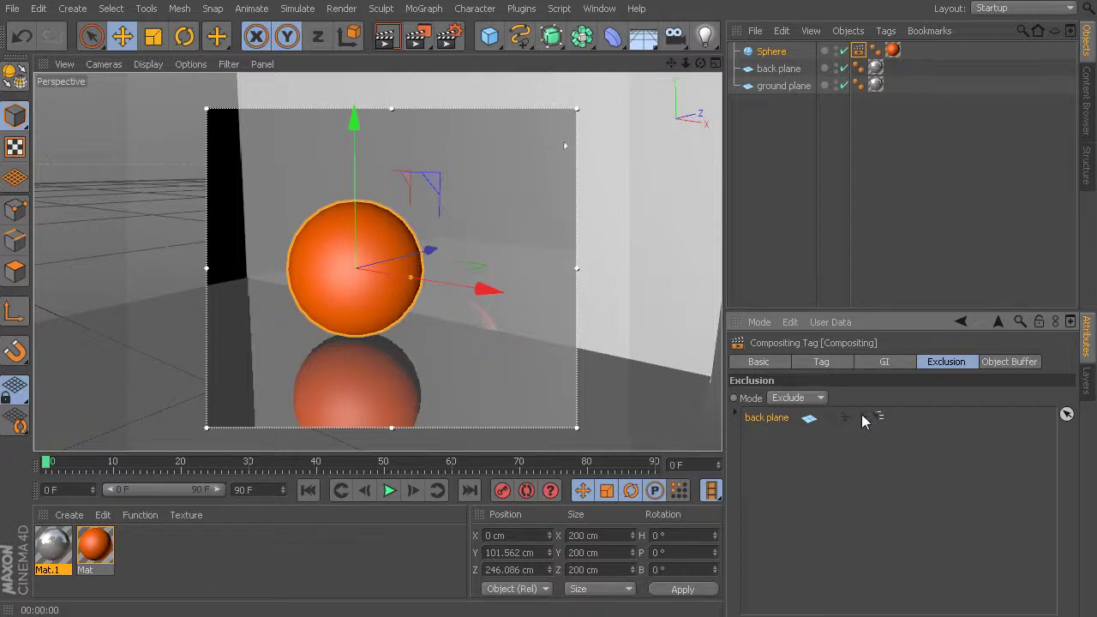
left_click(862, 417)
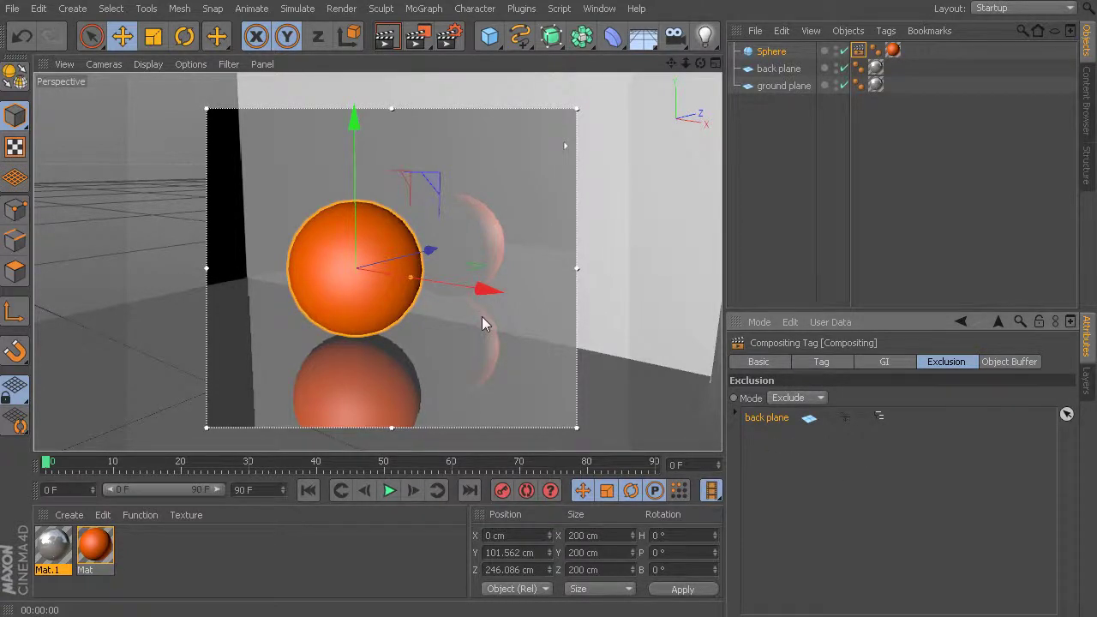
left_click(874, 417)
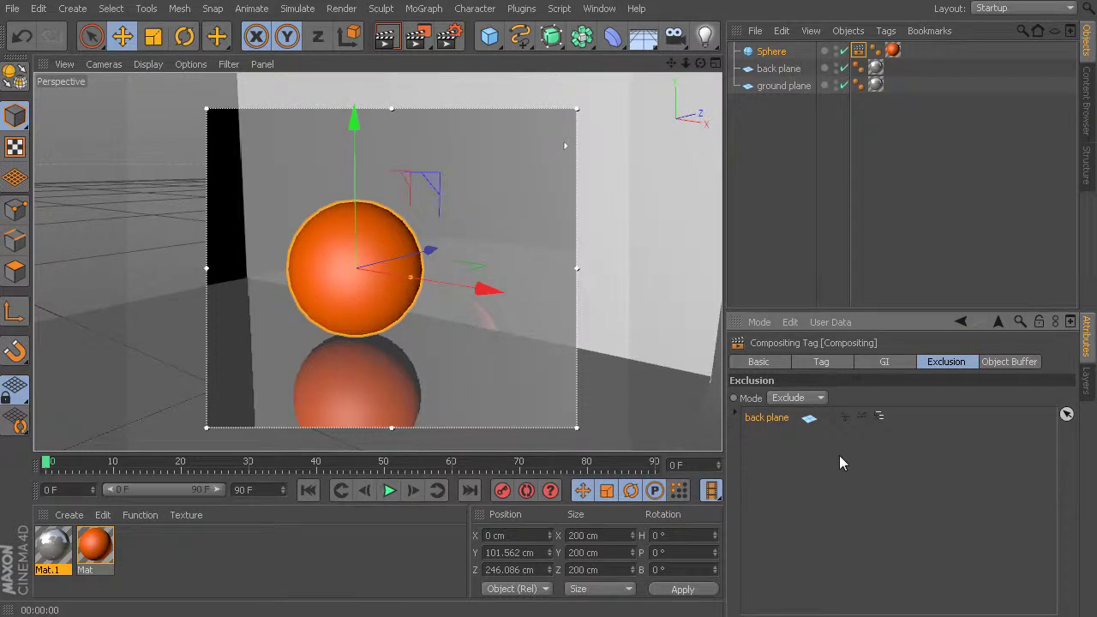